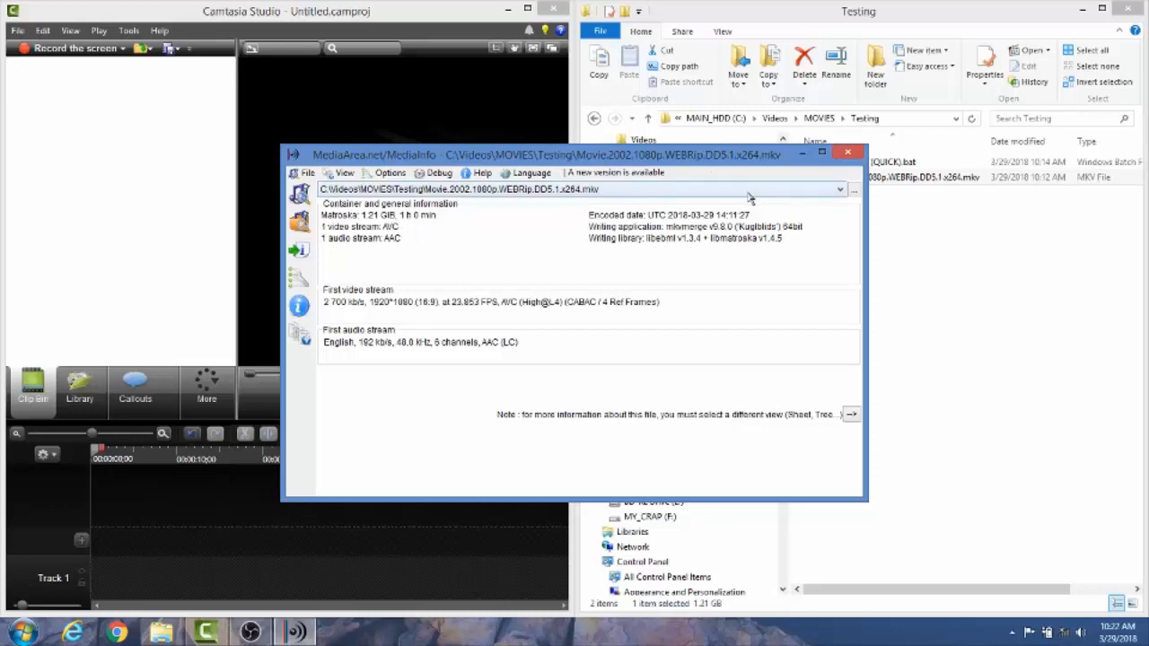
Close the media information window and try to import Movie.2002.1080p.WEBRip.DD5.1.x264.mkv into the clip bin
{"action": "left_click", "coordinate": [855, 153]}
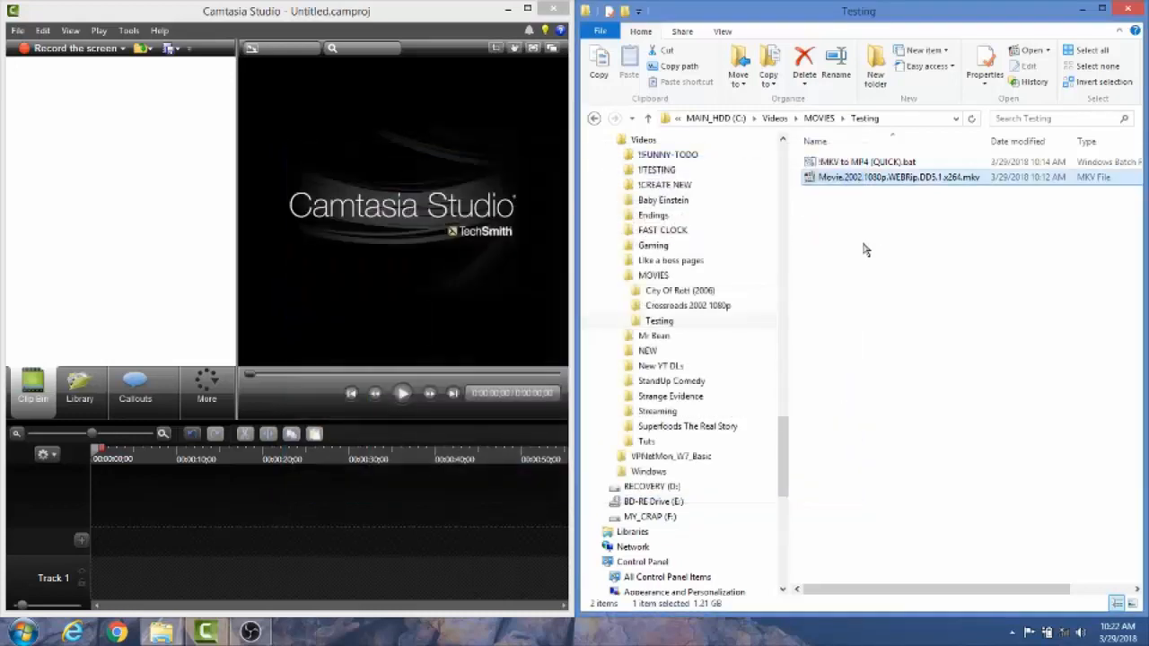
{"action": "left_click_drag", "start_coordinate": [817, 180], "coordinate": [139, 193]}
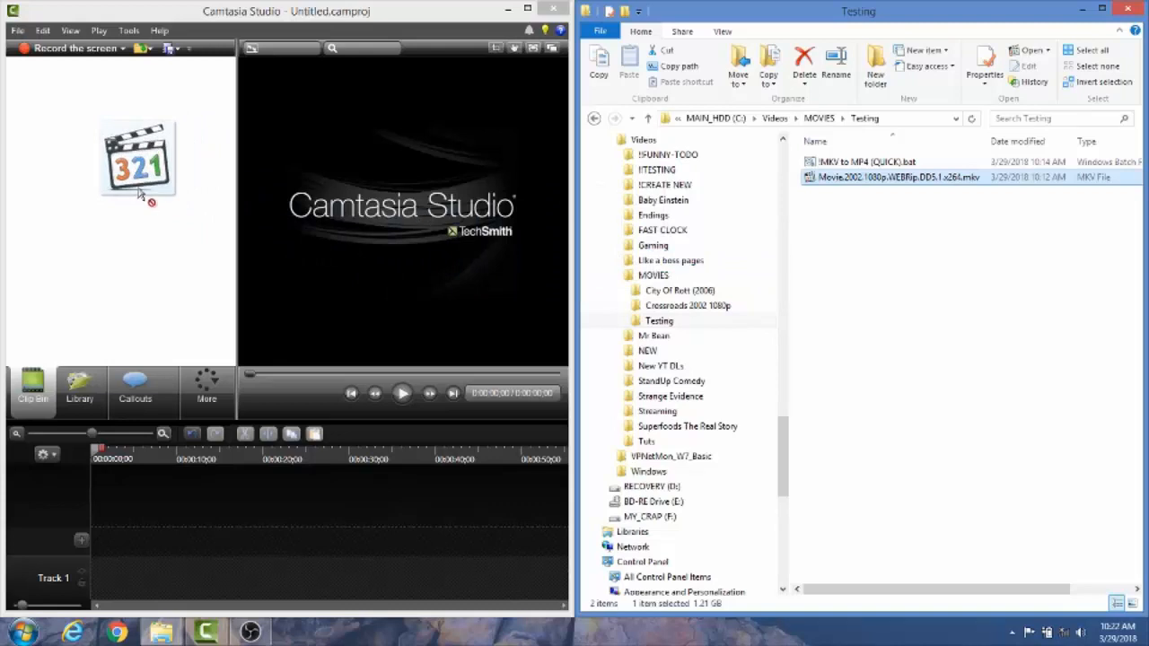
{"action": "left_click_drag", "start_coordinate": [139, 193], "coordinate": [139, 193]}
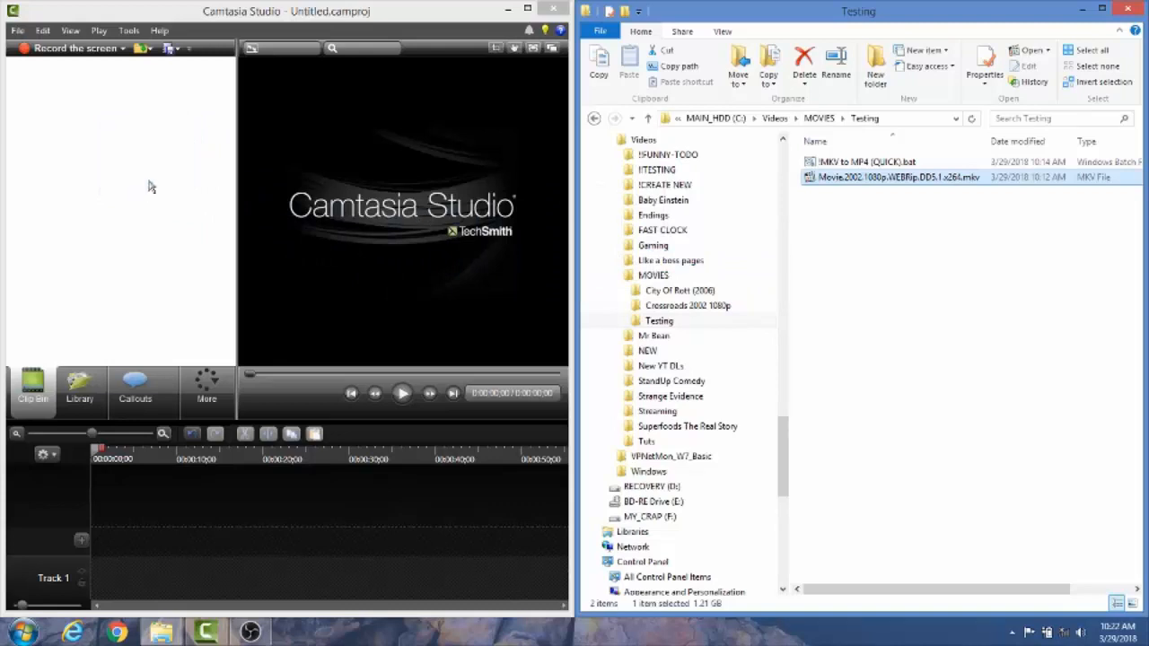
Import City Of Rott (2006).avi from the City Of Rott (2006) folder into the clip bin
{"action": "left_click", "coordinate": [665, 297]}
{"action": "left_click", "coordinate": [857, 209]}
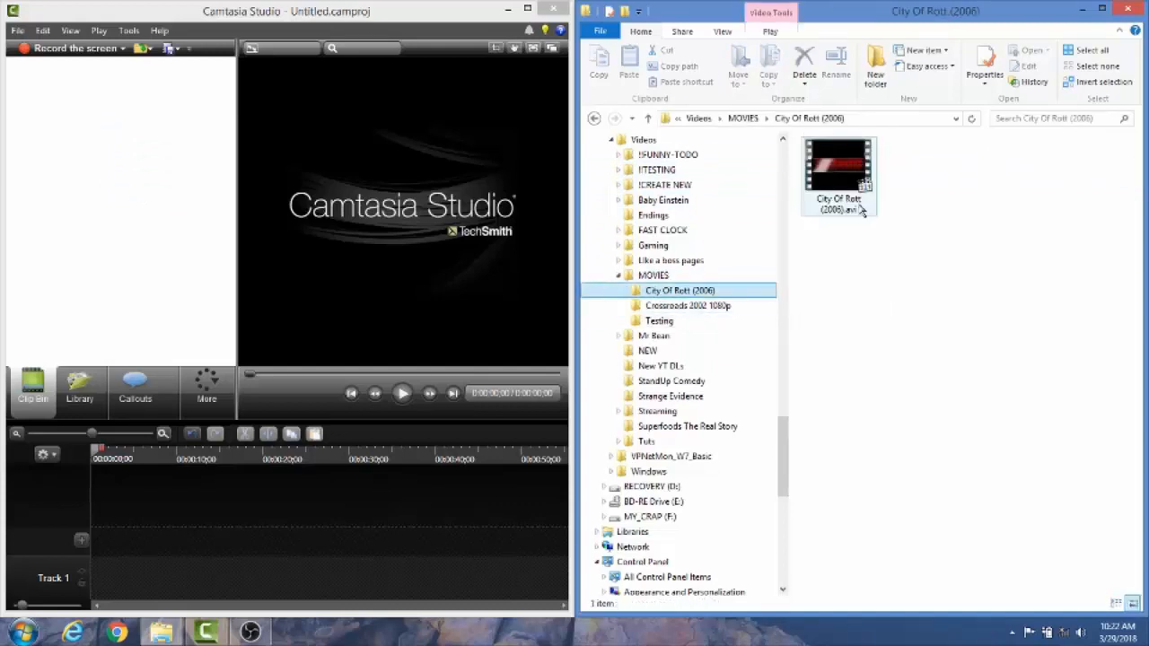
{"action": "left_click_drag", "start_coordinate": [839, 176], "coordinate": [111, 184]}
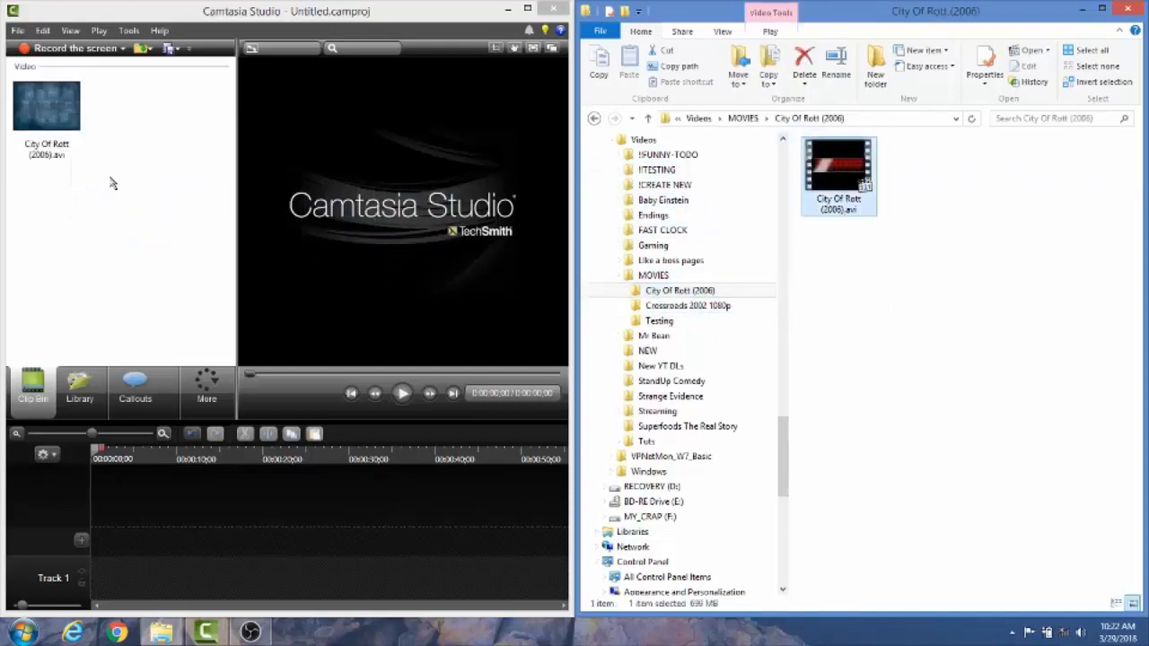
Remove City Of Rott (2006).avi from the clip bin
{"action": "left_click", "coordinate": [58, 111]}
{"action": "right_click", "coordinate": [58, 111]}
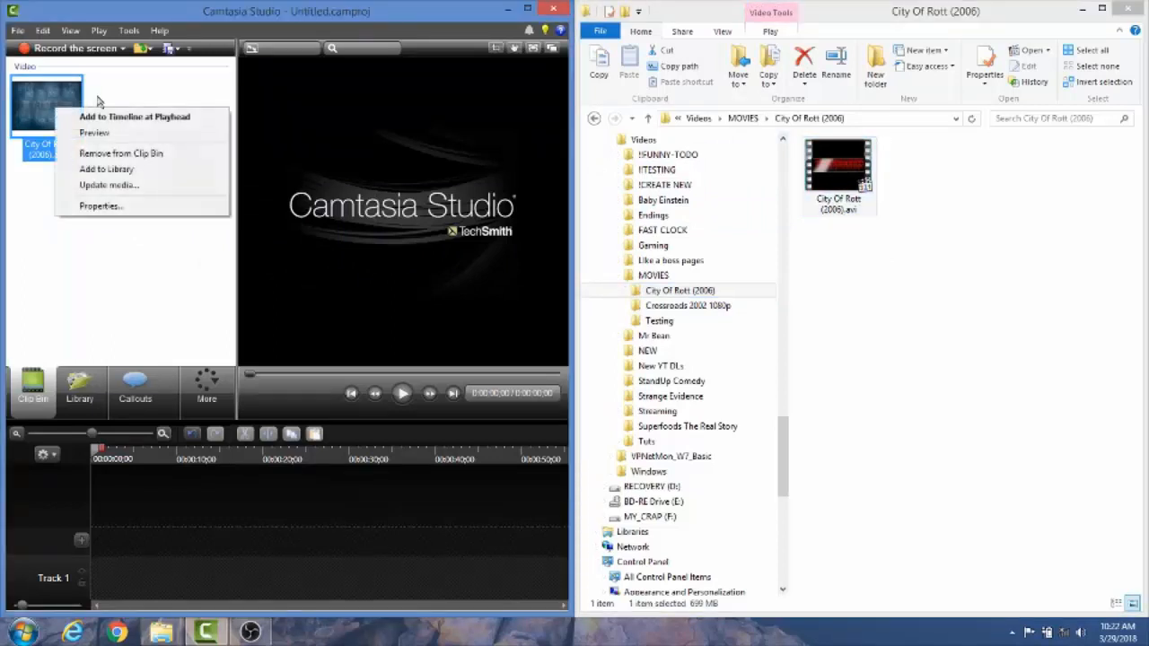
{"action": "left_click", "coordinate": [136, 152]}
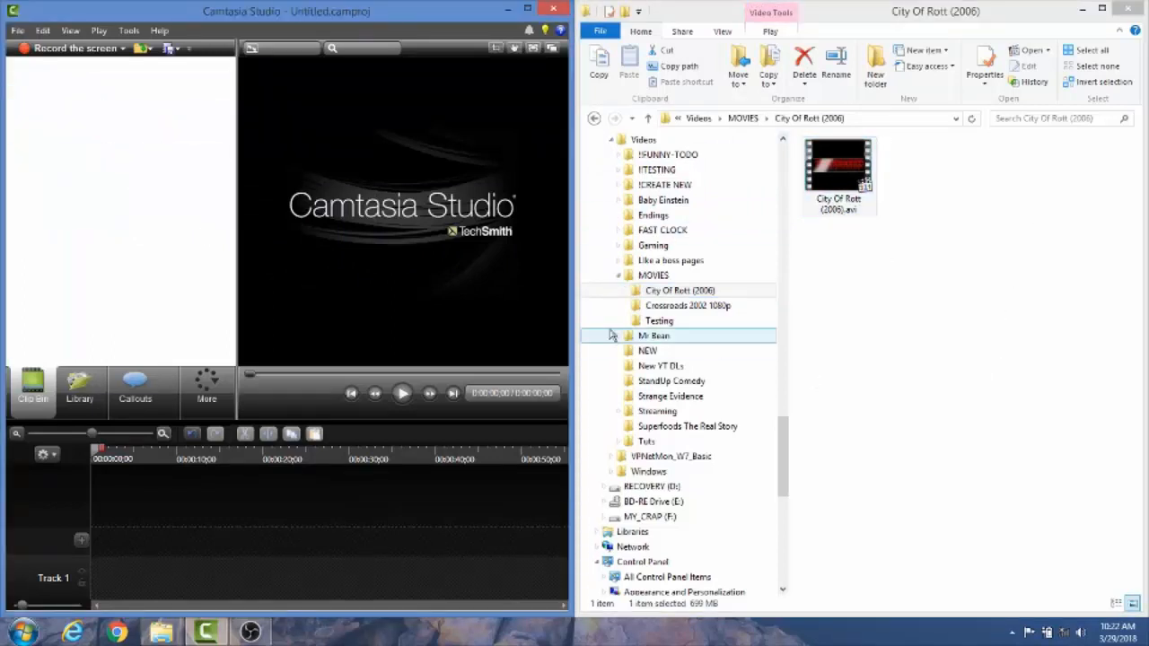
Run the !MKV to MP4 (QUICK).bat batch file in the Testing folder to convert the MKV movie
{"action": "left_click", "coordinate": [659, 324]}
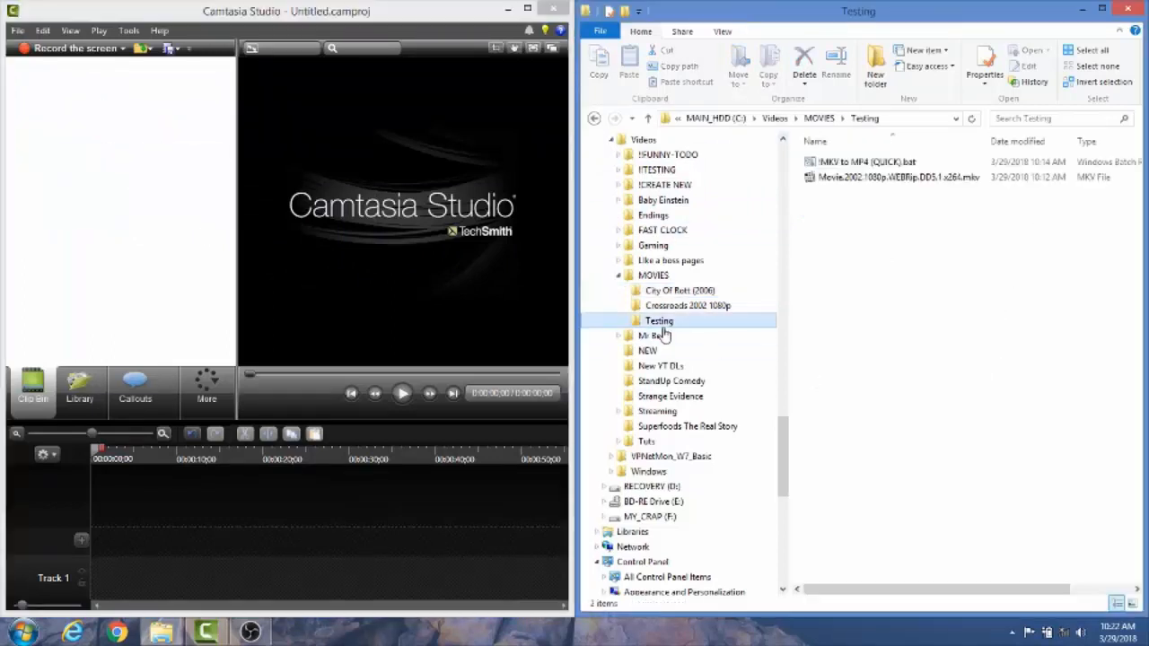
{"action": "left_click", "coordinate": [893, 180]}
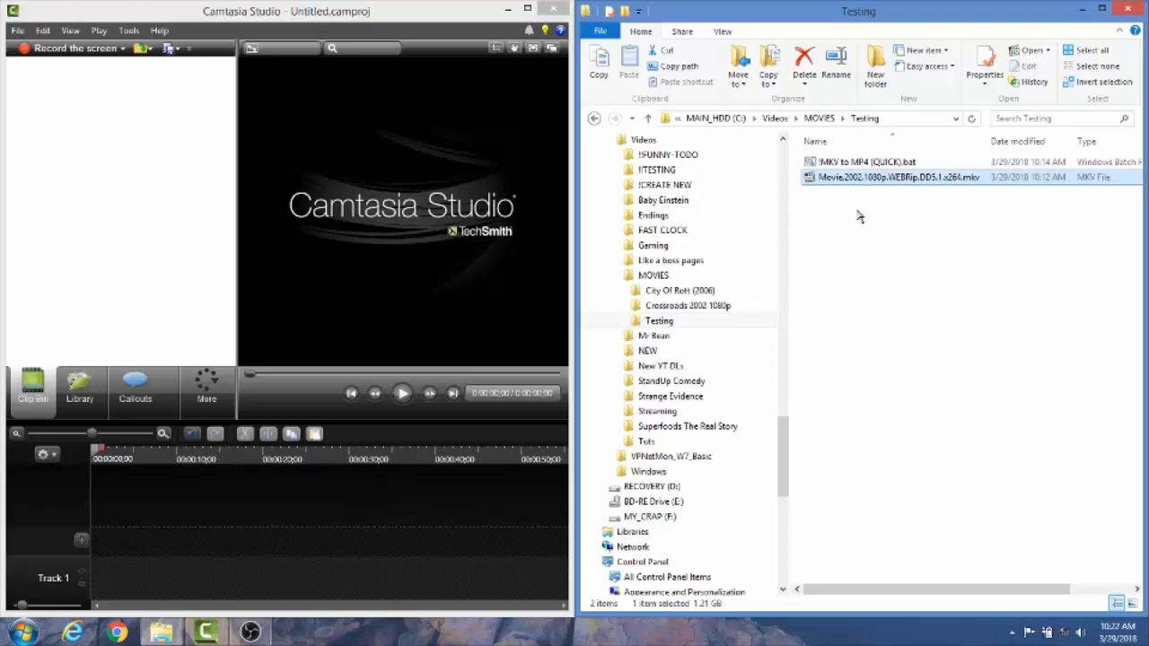
{"action": "left_click", "coordinate": [819, 163]}
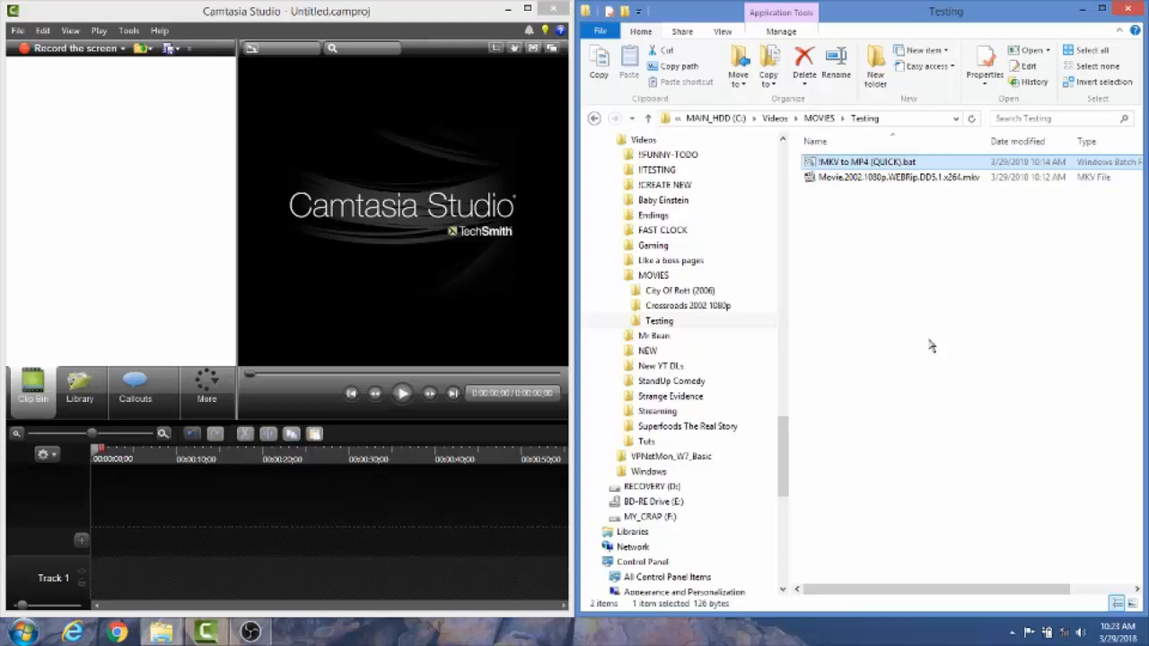
{"action": "double_click", "coordinate": [811, 165]}
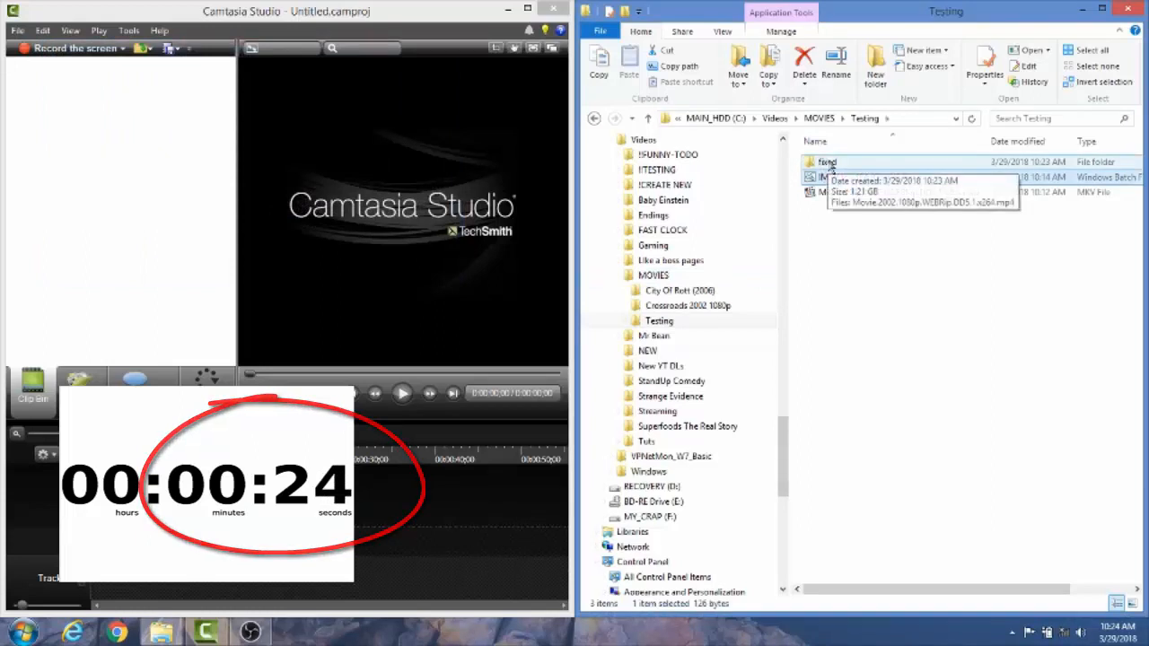
Import the converted MP4 from the fixed folder into the clip bin and place it on Track 1
{"action": "left_click", "coordinate": [831, 167]}
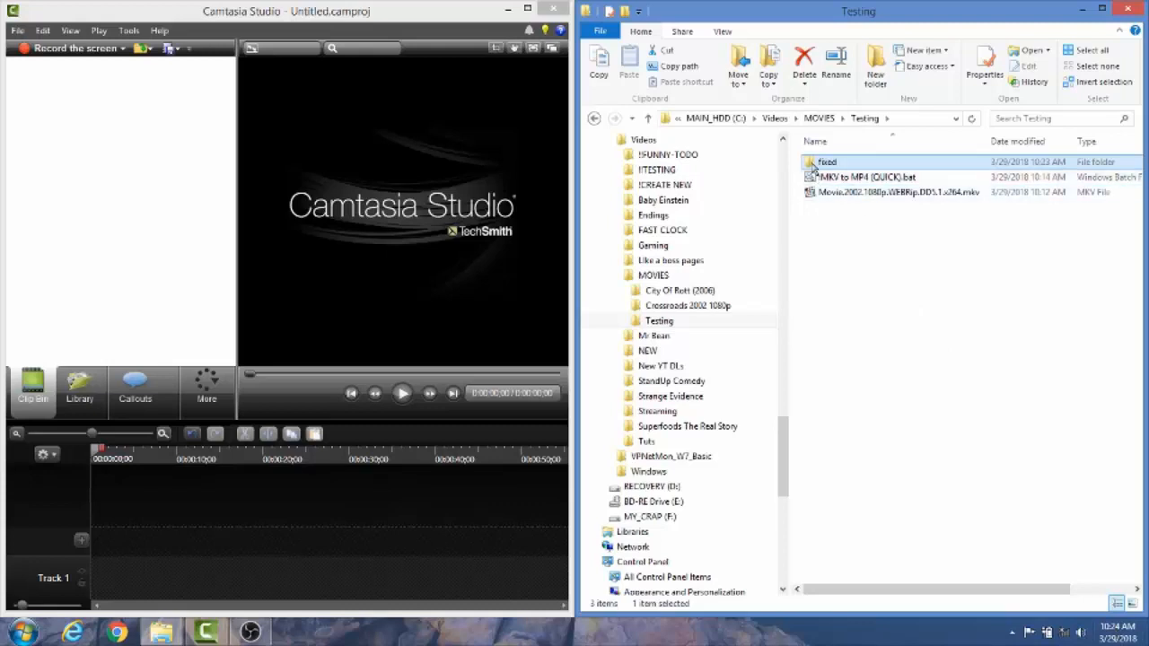
{"action": "double_click", "coordinate": [819, 165]}
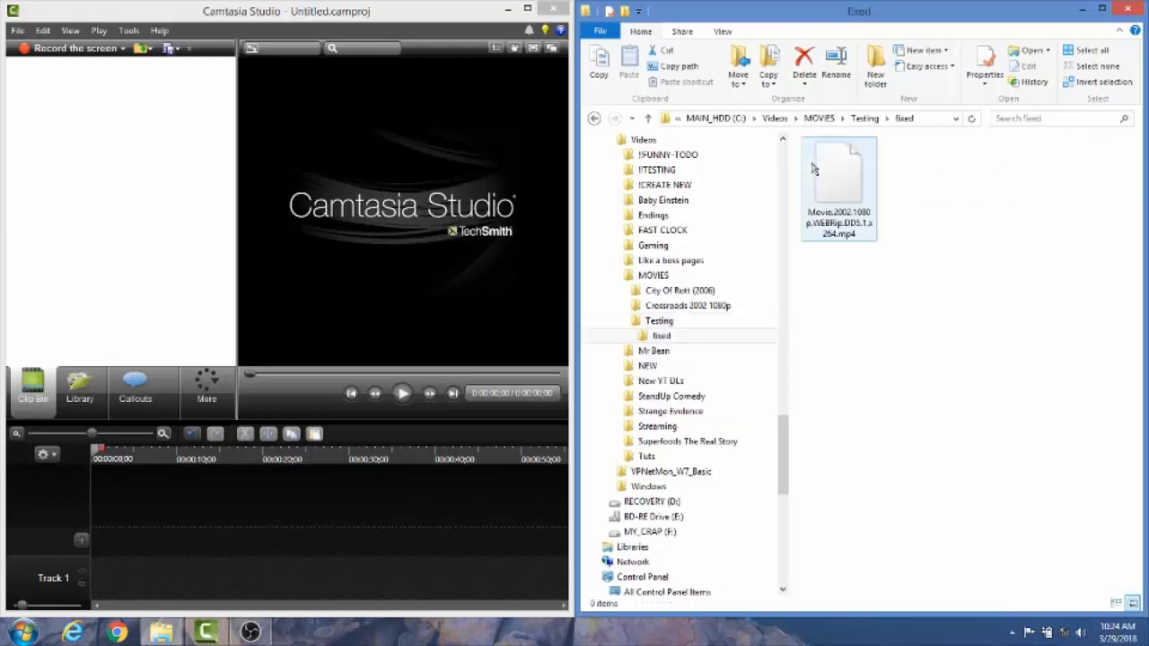
{"action": "left_click", "coordinate": [863, 220]}
{"action": "left_click_drag", "start_coordinate": [863, 220], "coordinate": [136, 179]}
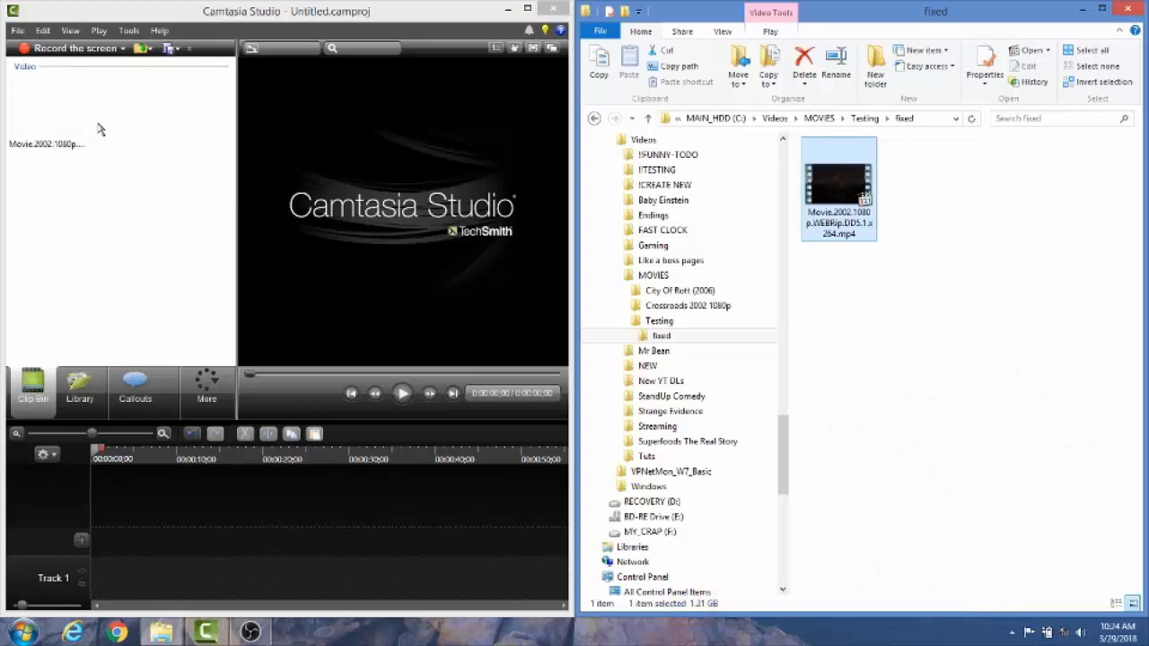
{"action": "left_click", "coordinate": [57, 113]}
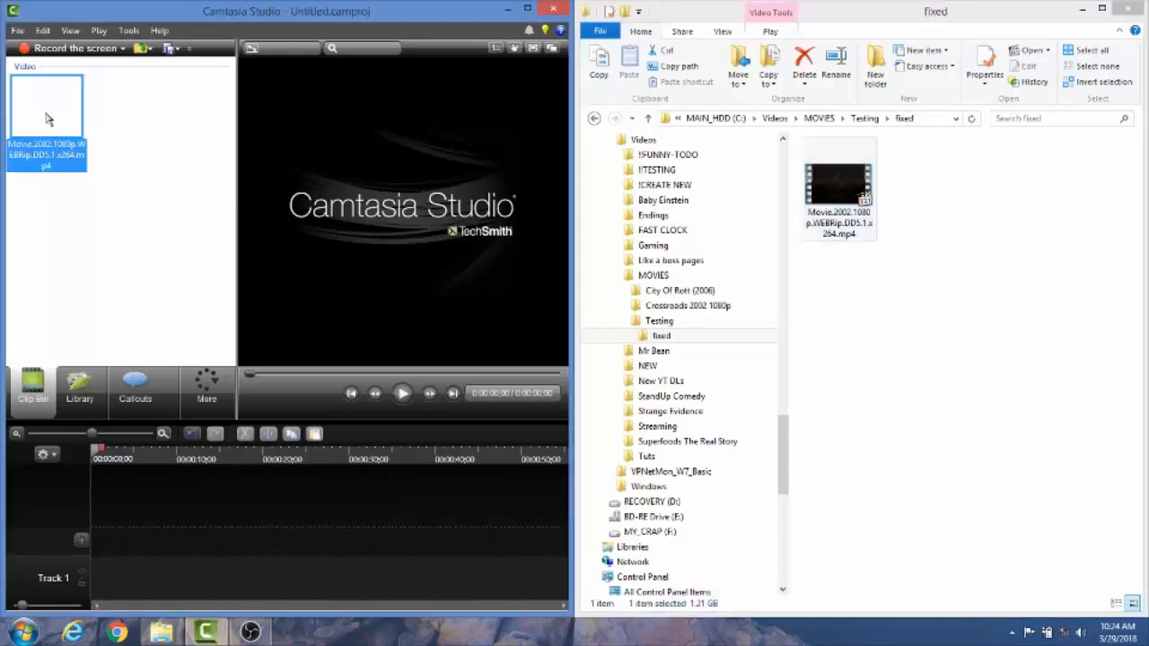
{"action": "left_click_drag", "start_coordinate": [45, 109], "coordinate": [121, 588]}
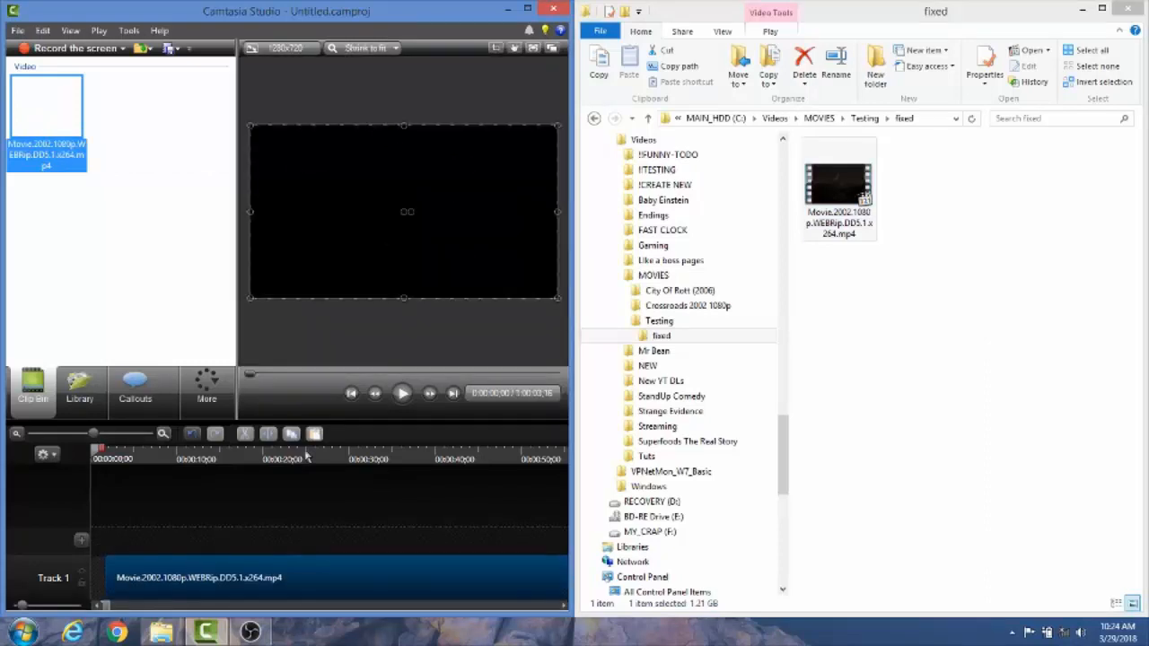
Preview the converted clip at several points along the timeline, at about 0:19, 0:41 and 7:17
{"action": "left_click", "coordinate": [260, 458]}
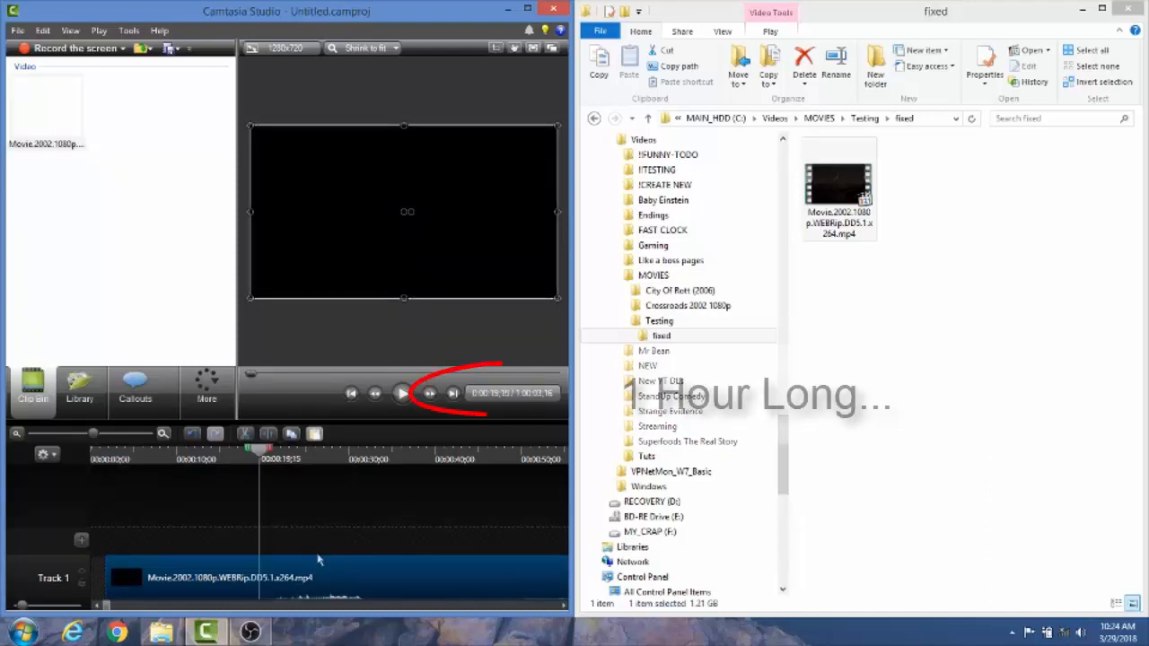
{"action": "left_click", "coordinate": [452, 458]}
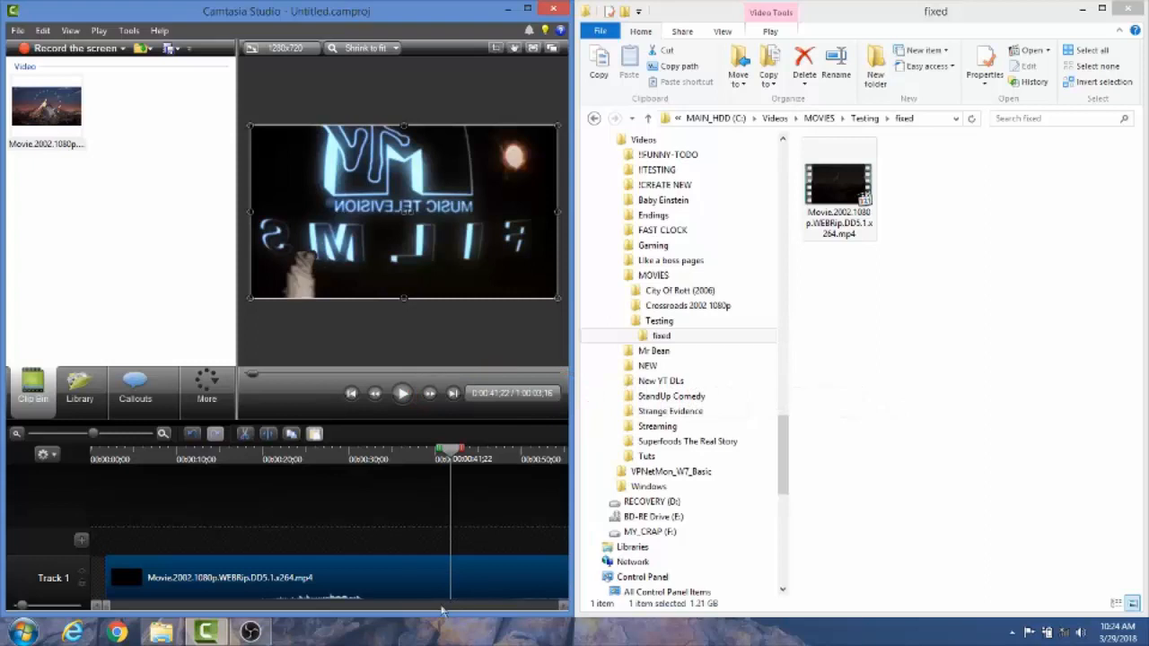
{"action": "left_click", "coordinate": [441, 609]}
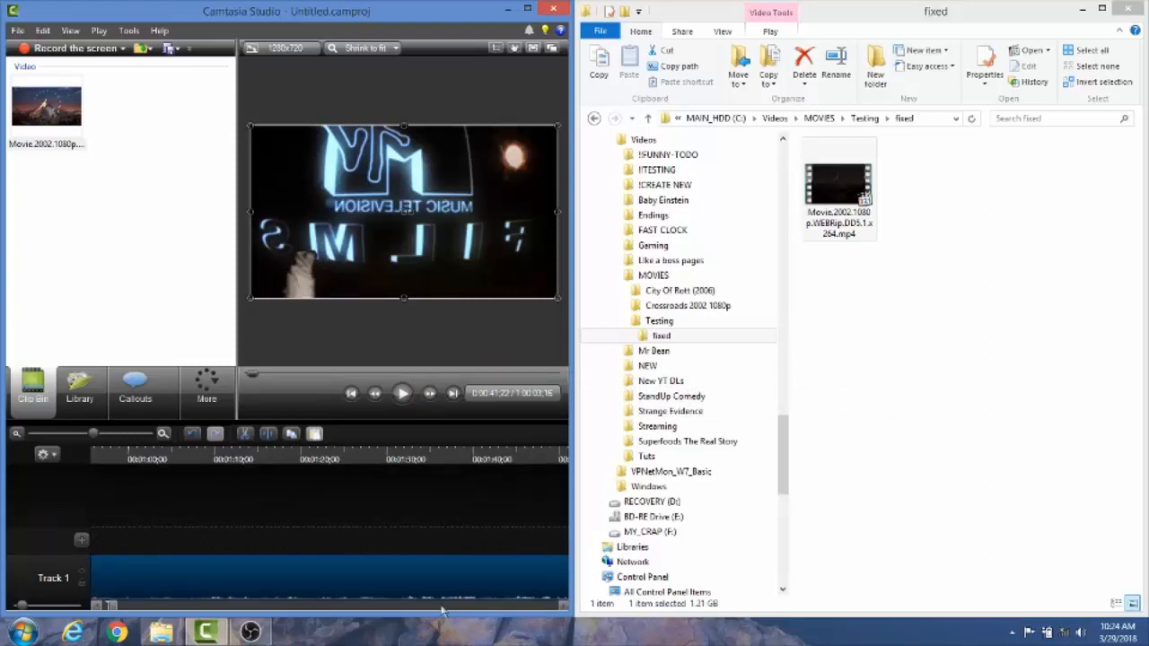
{"action": "left_click", "coordinate": [442, 609]}
{"action": "left_click", "coordinate": [442, 609]}
{"action": "left_click", "coordinate": [441, 608]}
{"action": "left_click", "coordinate": [442, 609]}
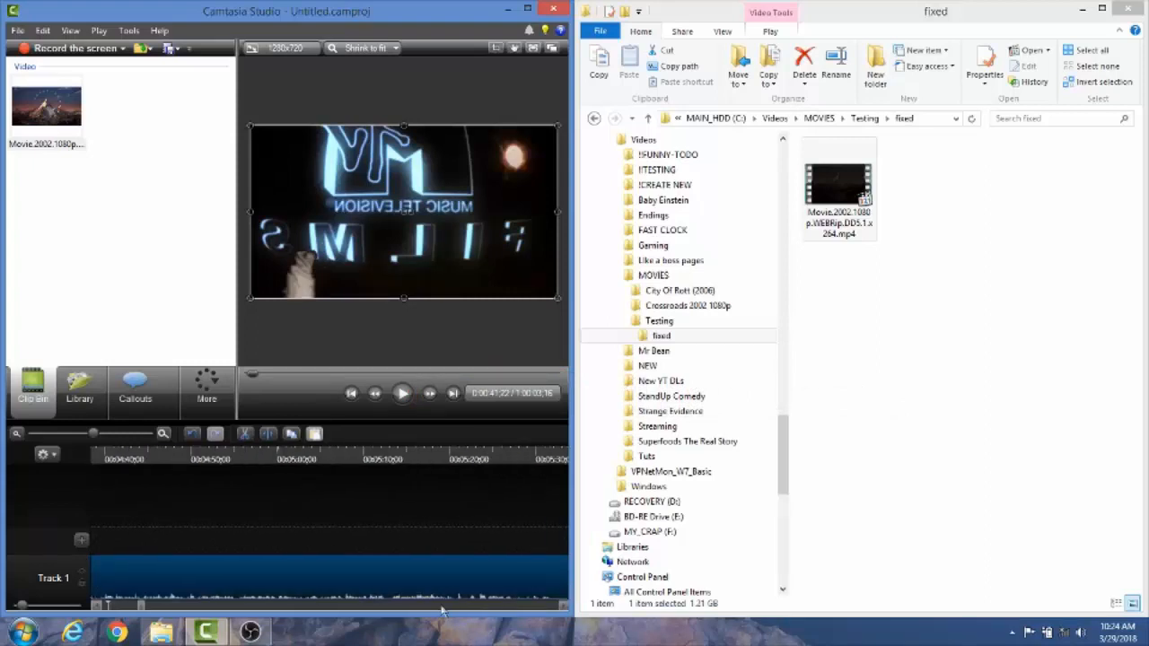
{"action": "left_click", "coordinate": [441, 609]}
{"action": "left_click", "coordinate": [442, 608]}
{"action": "left_click", "coordinate": [525, 460]}
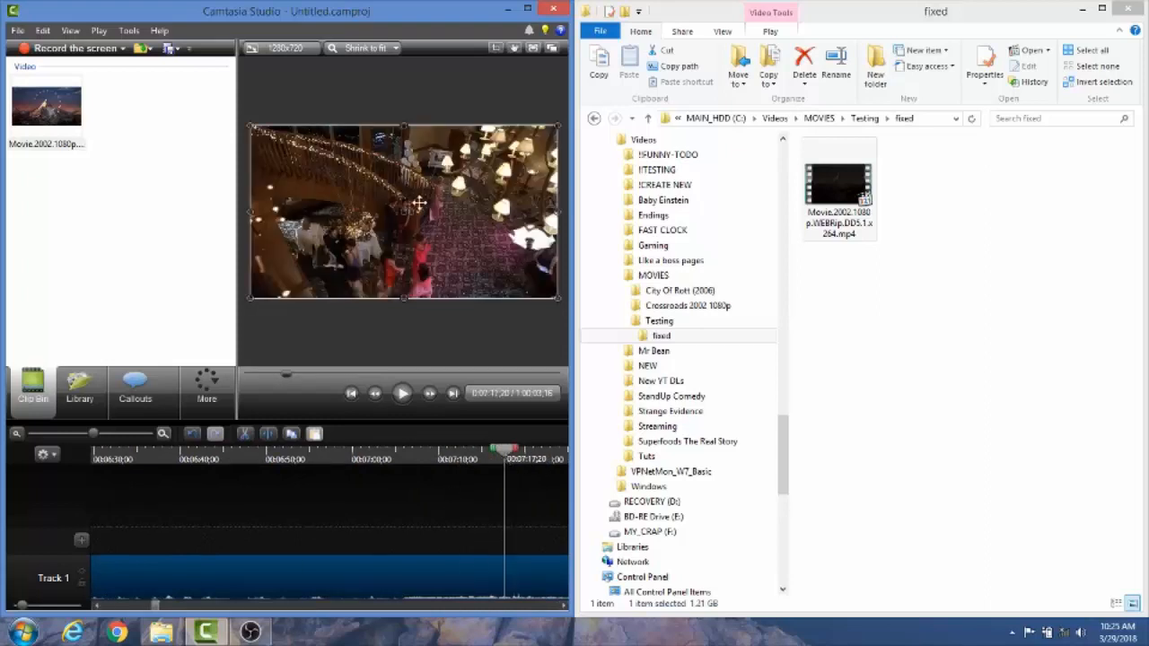
Open !MKV to MP4 (QUICK).bat from the Testing folder for editing and highlight its whole script
{"action": "left_click", "coordinate": [864, 119]}
{"action": "left_click", "coordinate": [873, 178]}
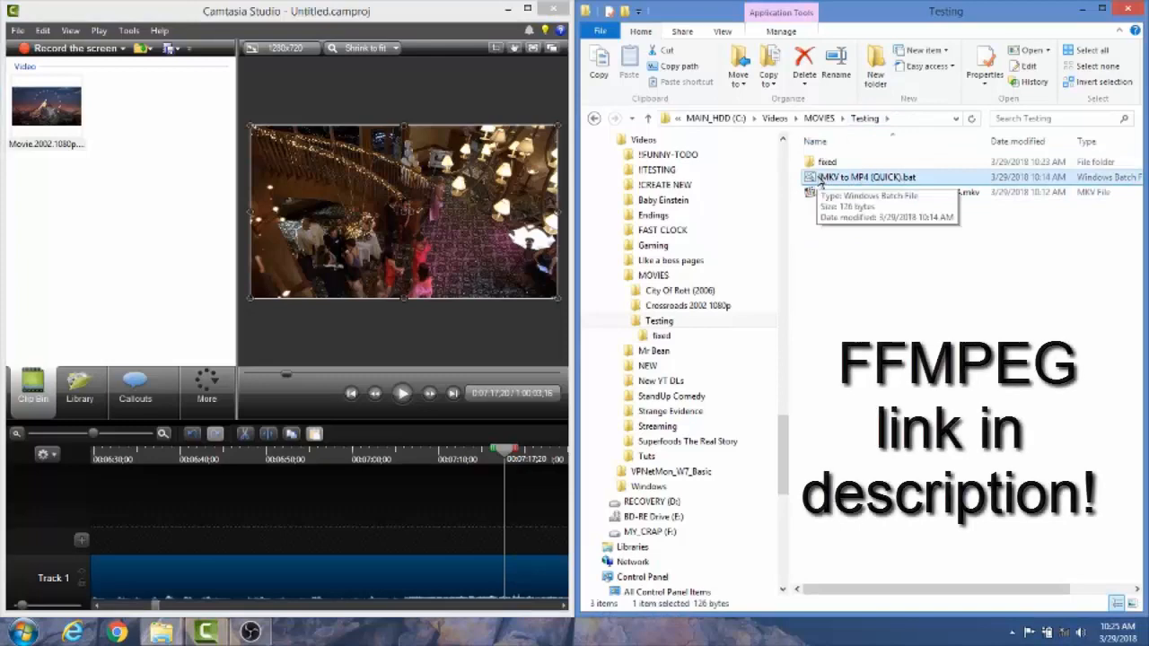
{"action": "right_click", "coordinate": [820, 181]}
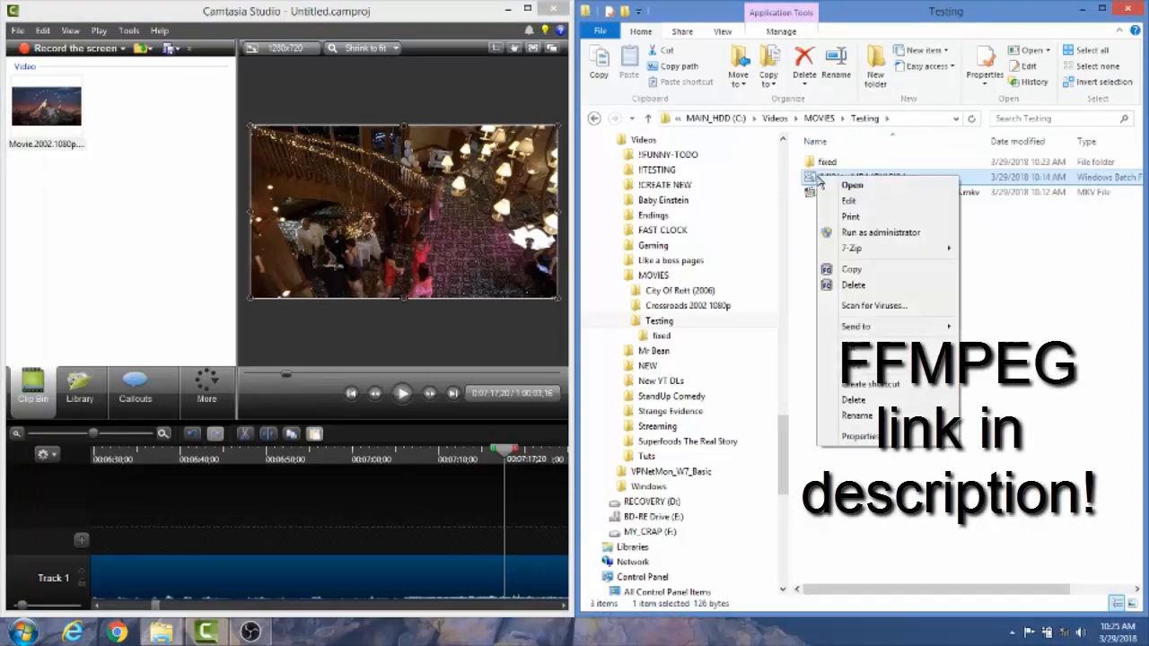
{"action": "left_click", "coordinate": [851, 204]}
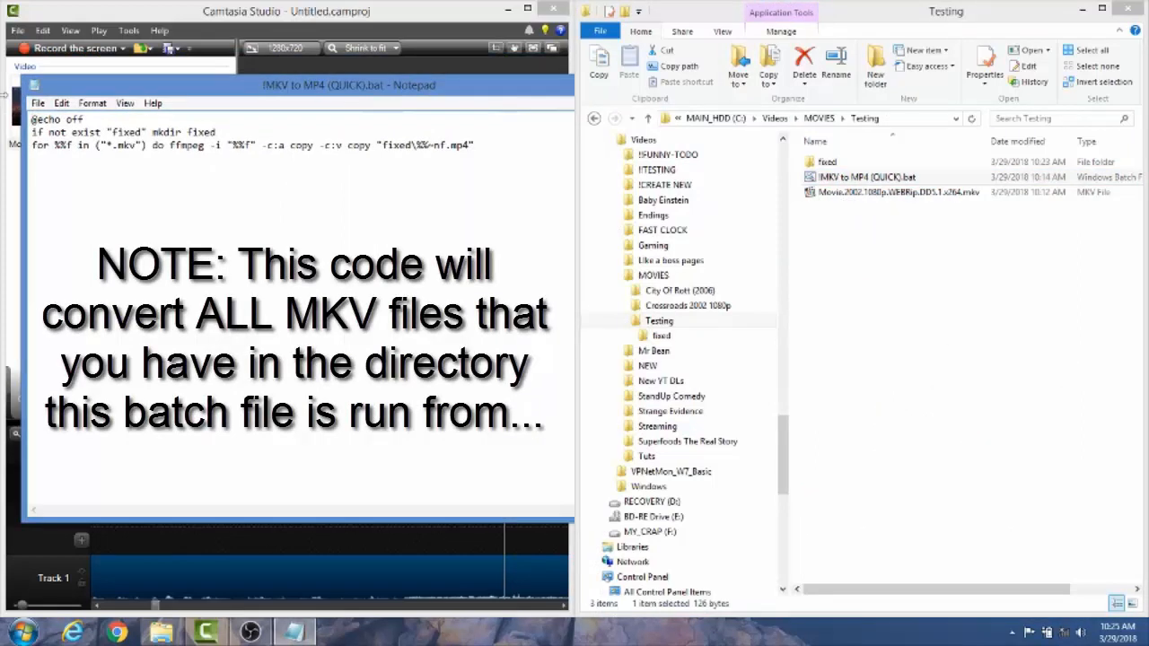
{"action": "left_click_drag", "start_coordinate": [491, 143], "coordinate": [3, 113]}
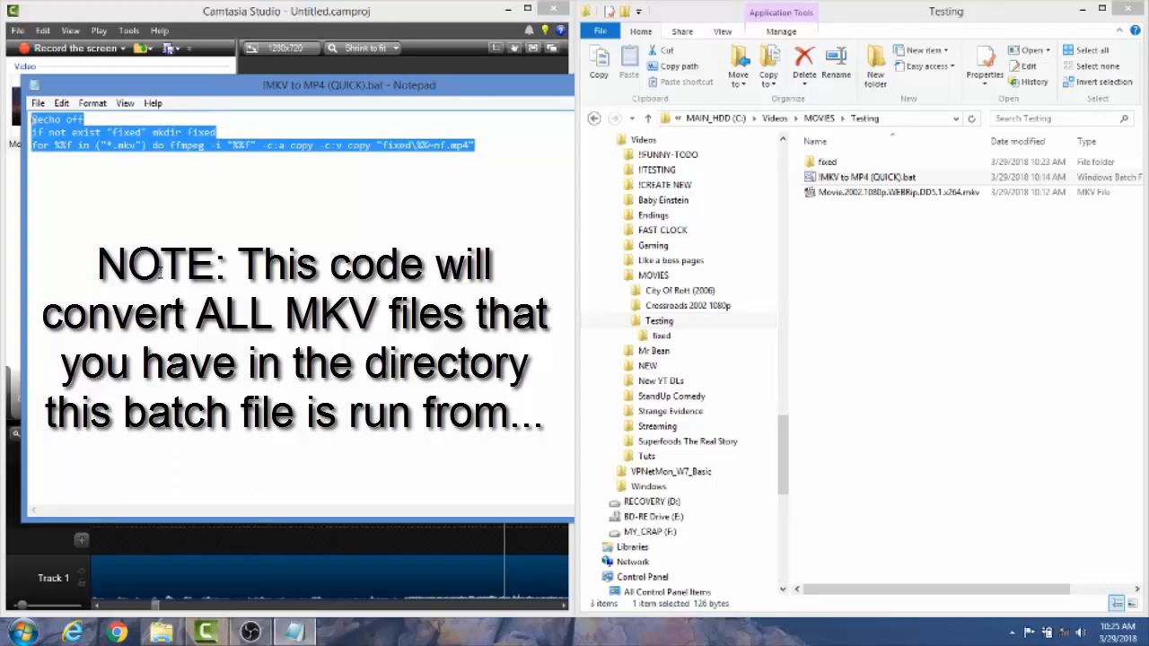
Change the input file extension in the batch script's for loop to mov
{"action": "left_click", "coordinate": [136, 145]}
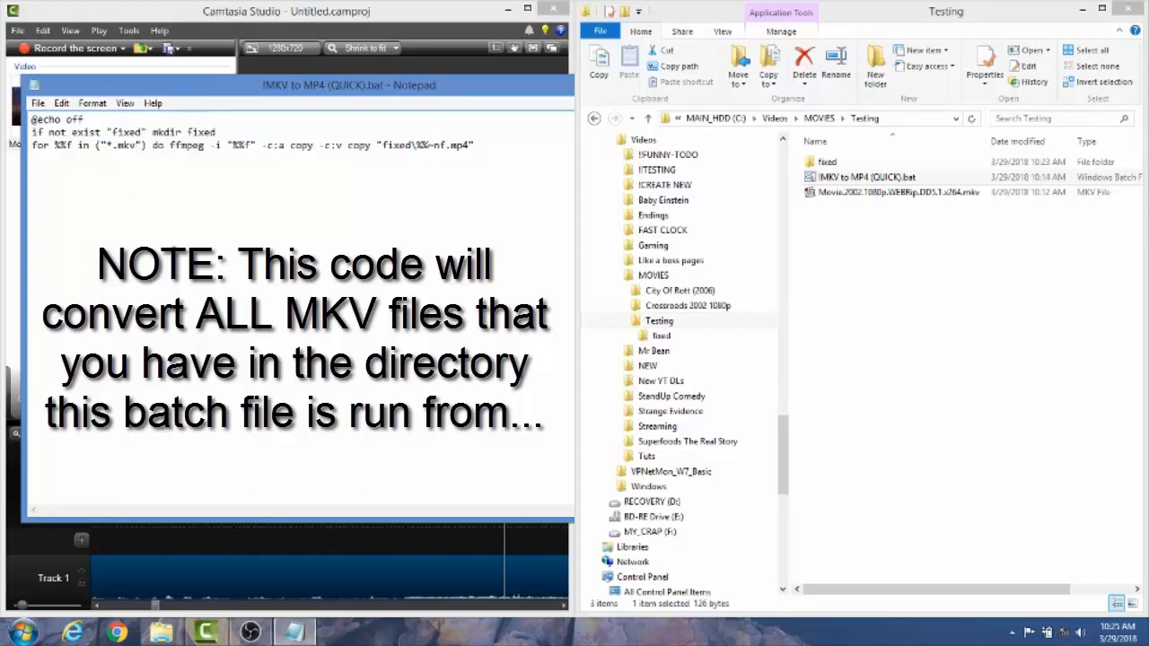
{"action": "key", "text": "BackSpace"}
{"action": "key", "text": "BackSpace"}
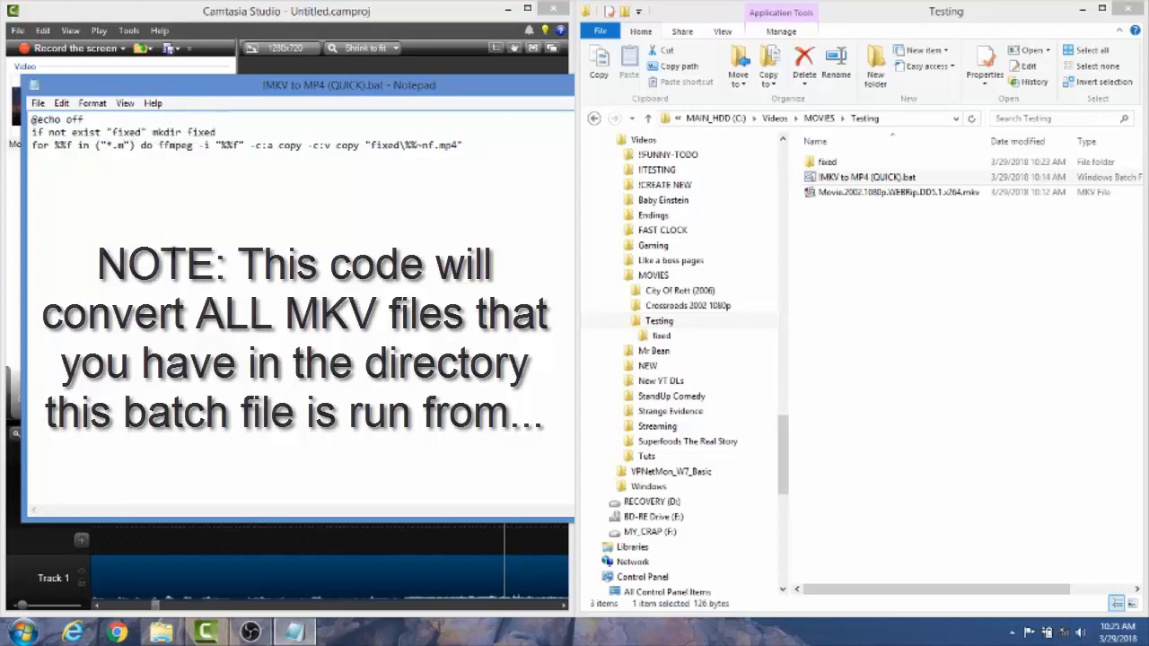
{"action": "type", "text": "ov"}
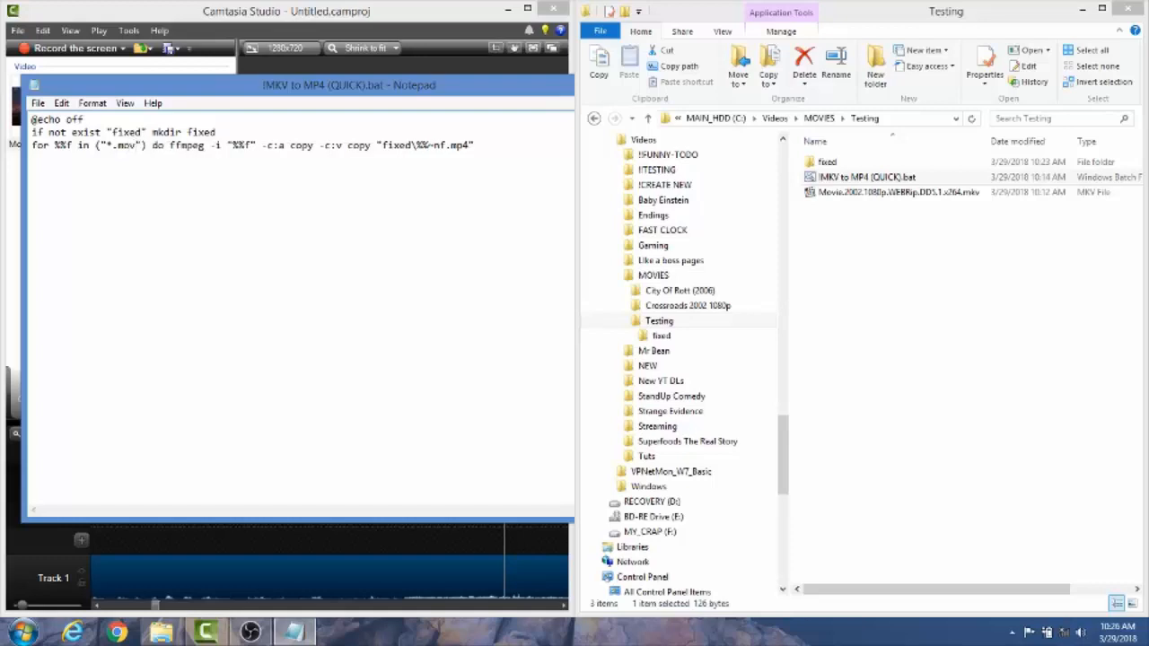
Change the input file extension in the batch script's for loop to ts
{"action": "key", "text": "BackSpace"}
{"action": "key", "text": "BackSpace"}
{"action": "key", "text": "BackSpace"}
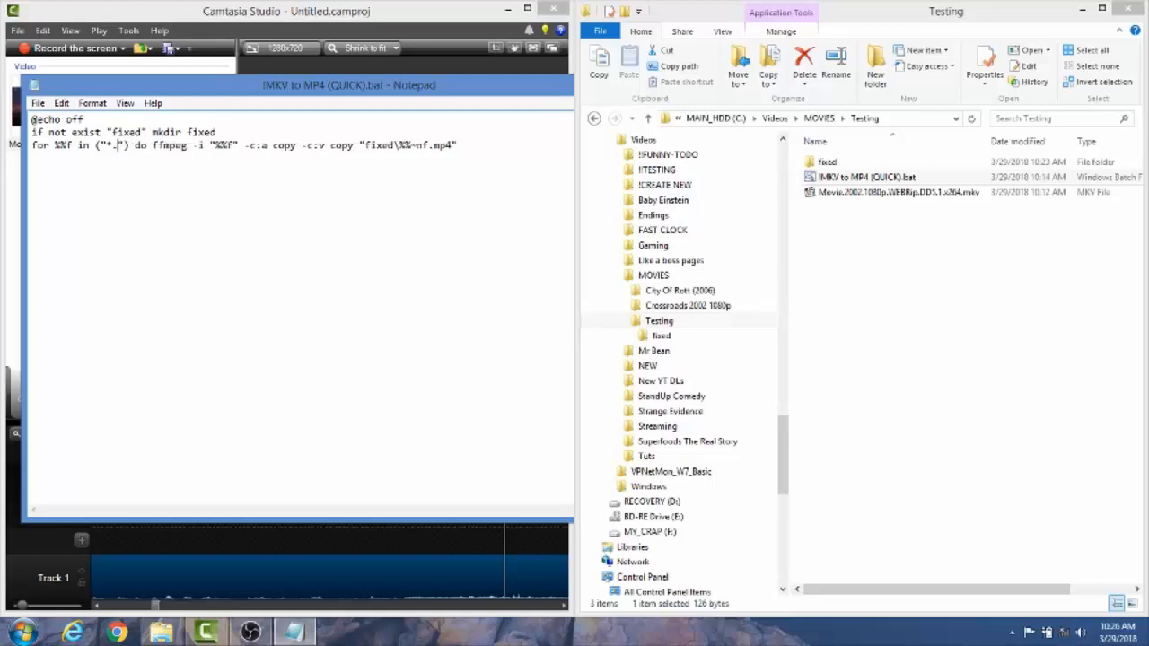
{"action": "type", "text": "ts"}
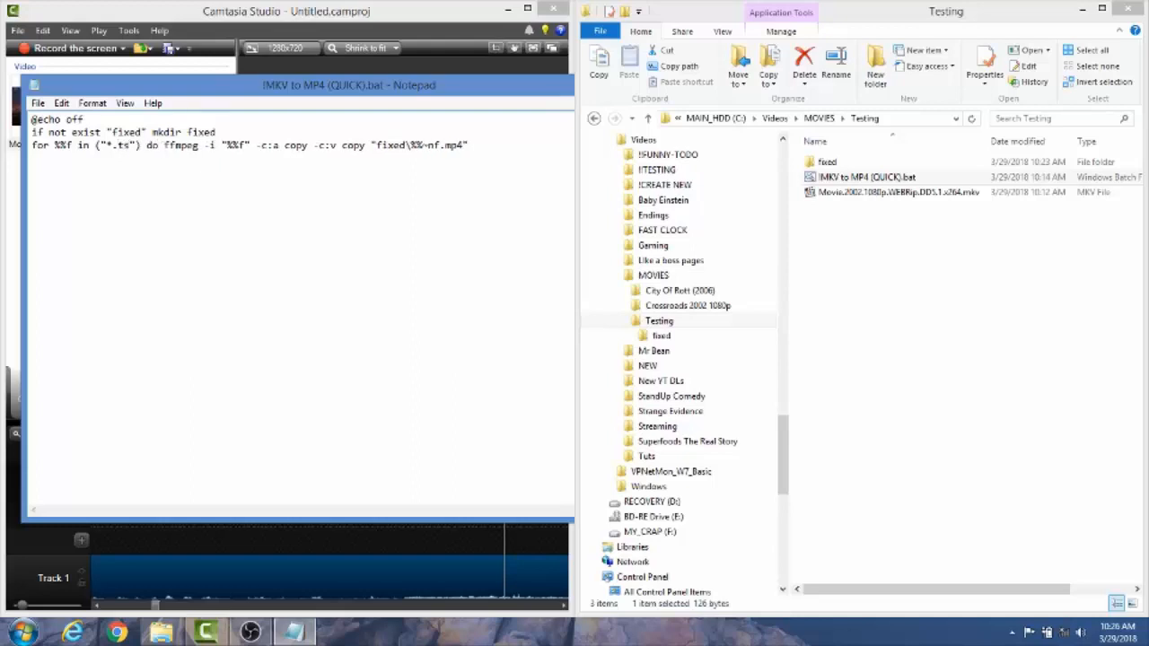
Set the input file extension in the batch script's for loop back to mkv
{"action": "key", "text": "BackSpace"}
{"action": "key", "text": "BackSpace"}
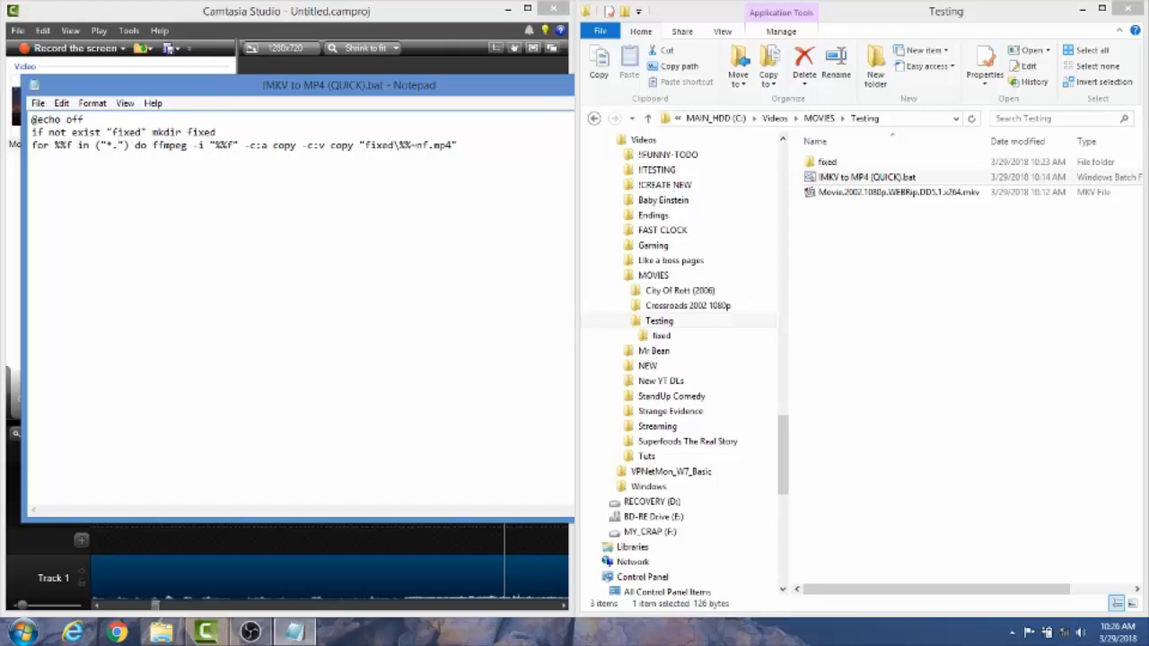
{"action": "type", "text": "mkv"}
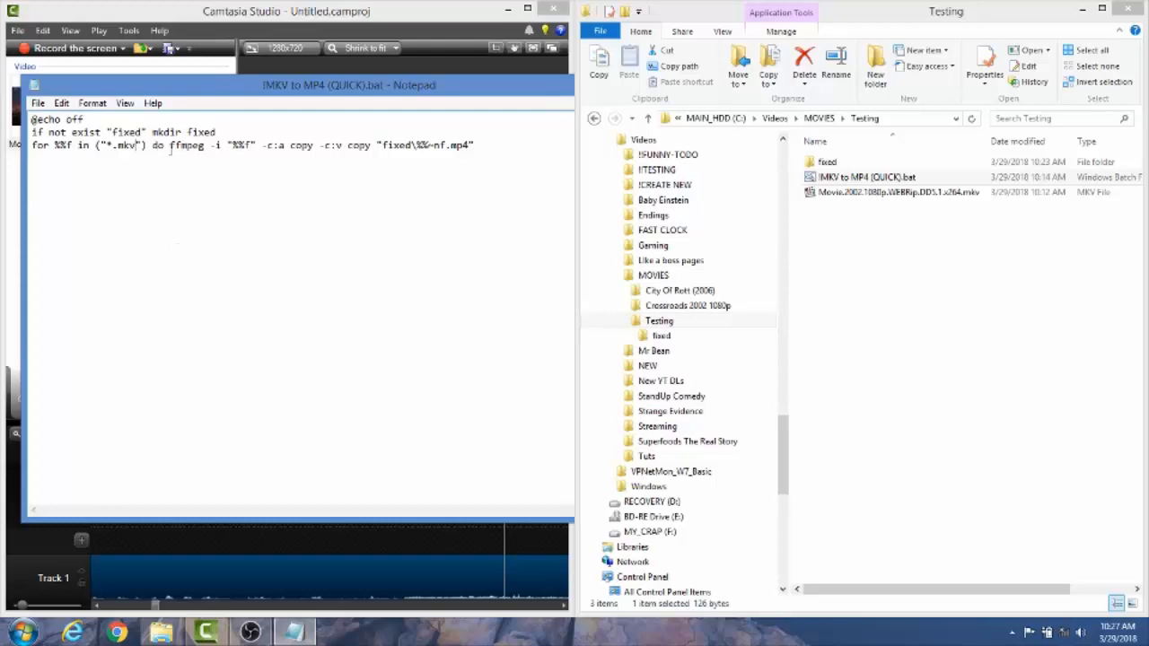
Replace the ffmpeg command in the batch script's for loop with the quoted full path "c:\new\ffmpeg.exe"
{"action": "left_click_drag", "start_coordinate": [172, 144], "coordinate": [194, 155]}
{"action": "left_click", "coordinate": [170, 144]}
{"action": "type", "text": "\""}
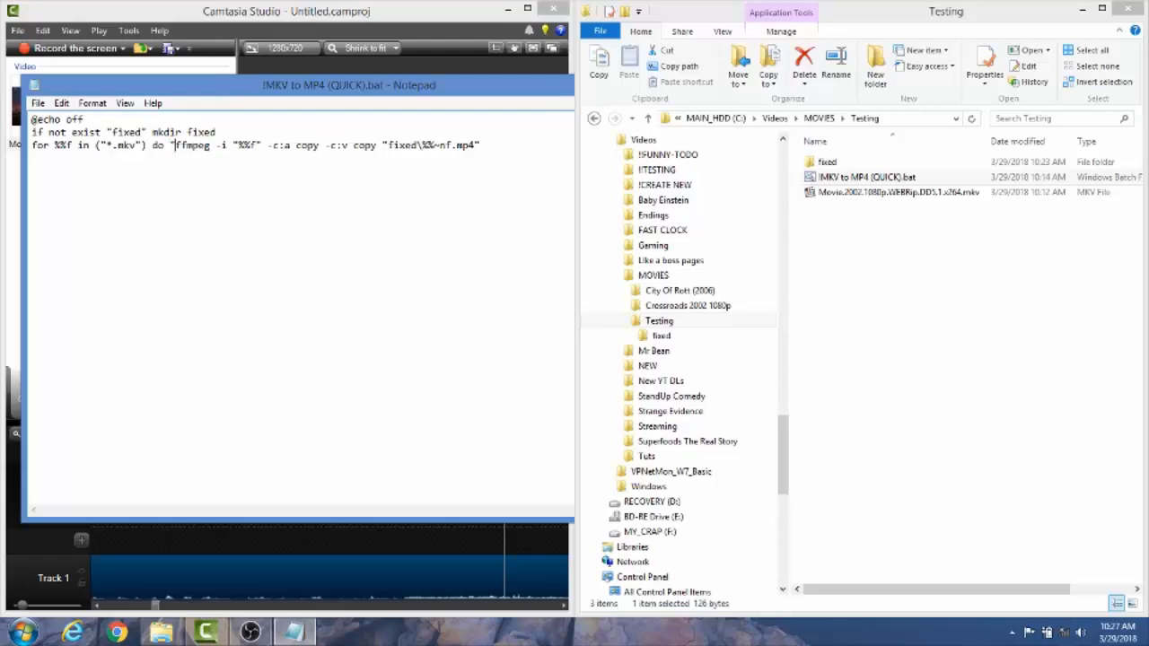
{"action": "type", "text": "c"}
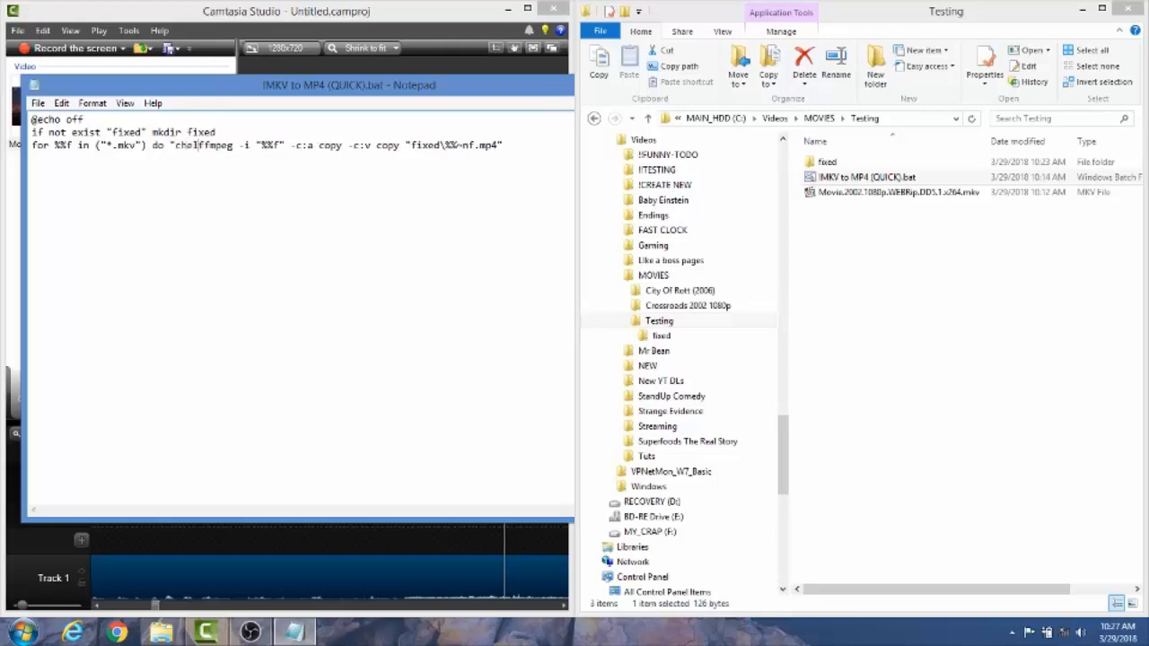
{"action": "type", "text": ":"}
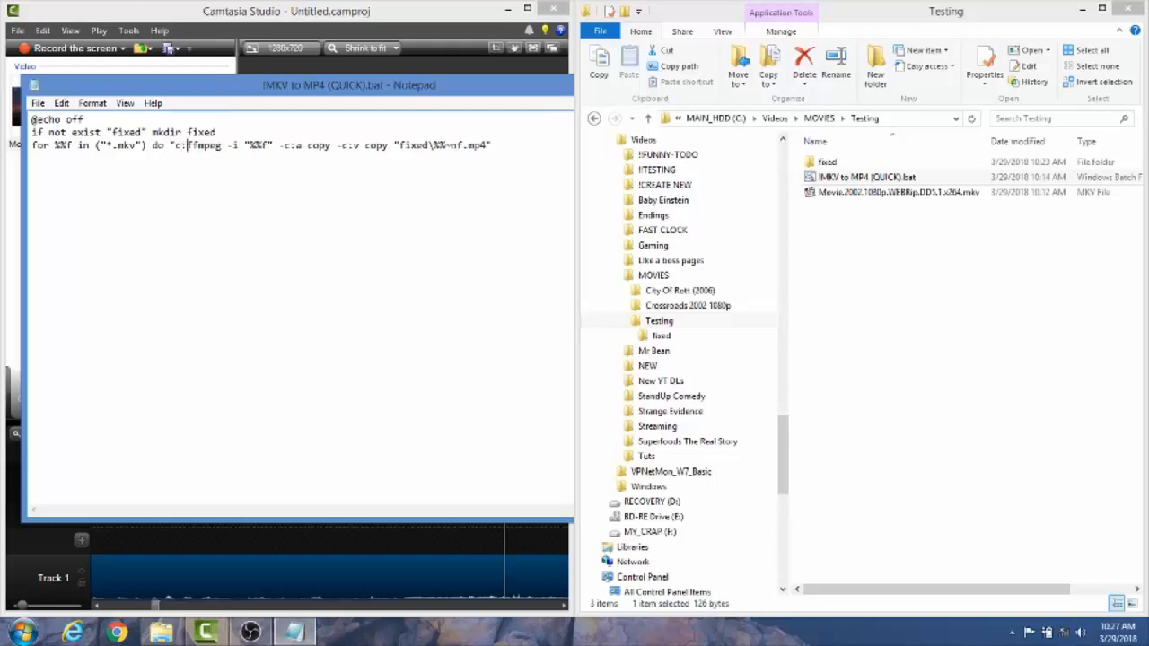
{"action": "type", "text": "\\"}
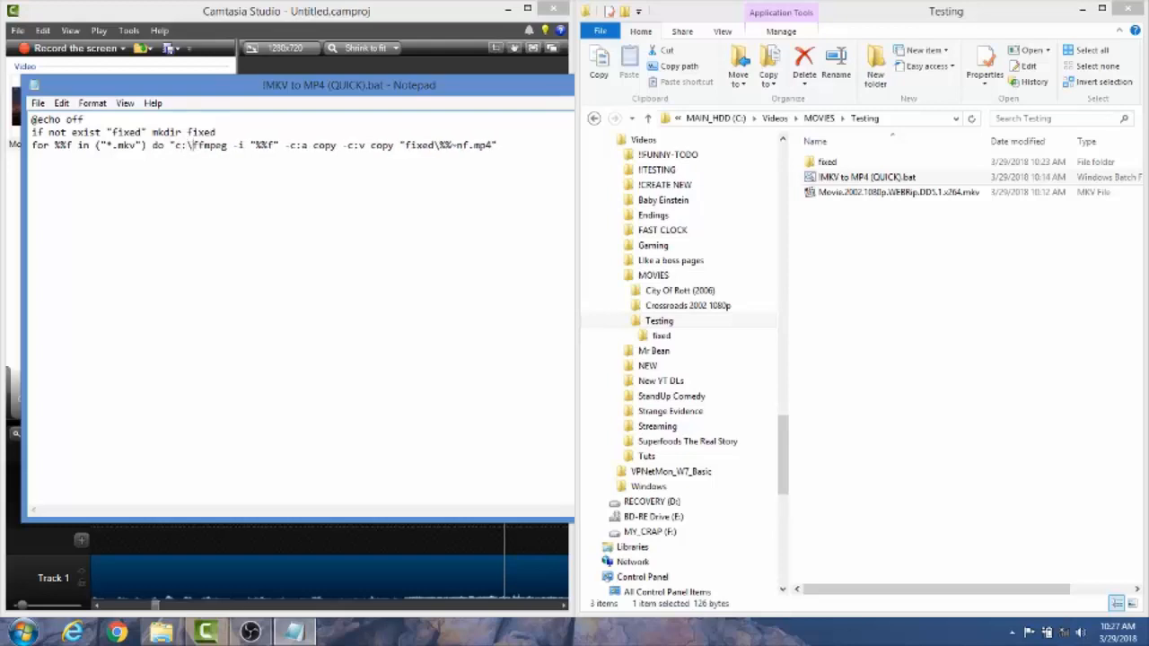
{"action": "type", "text": "new"}
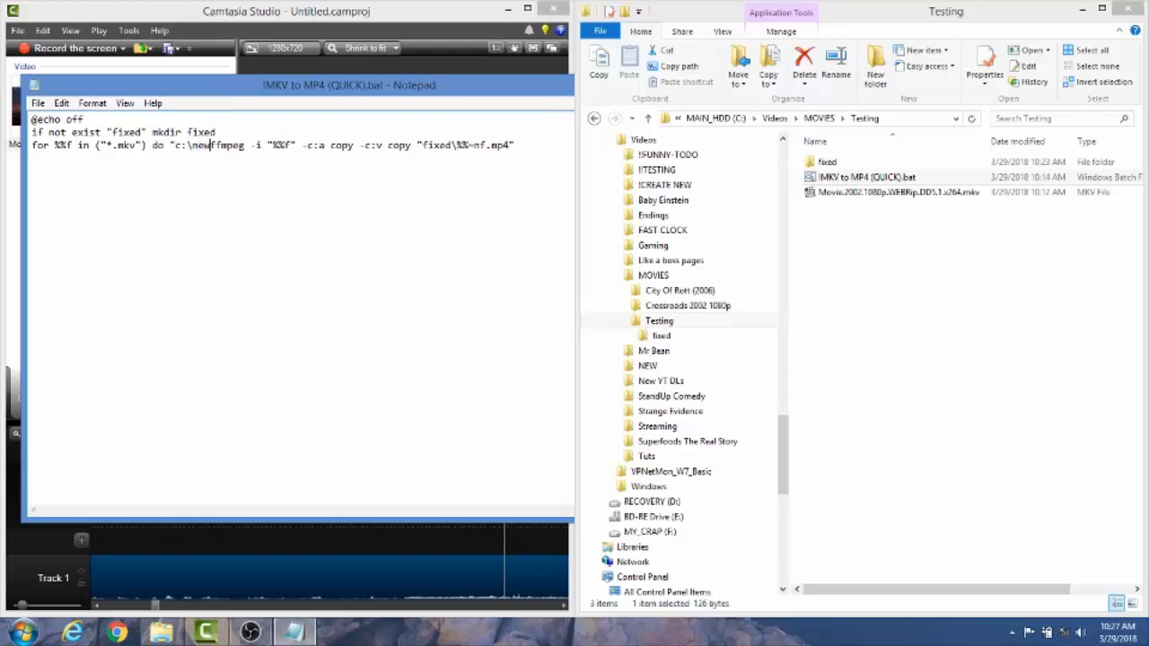
{"action": "type", "text": "\\ffmpeg"}
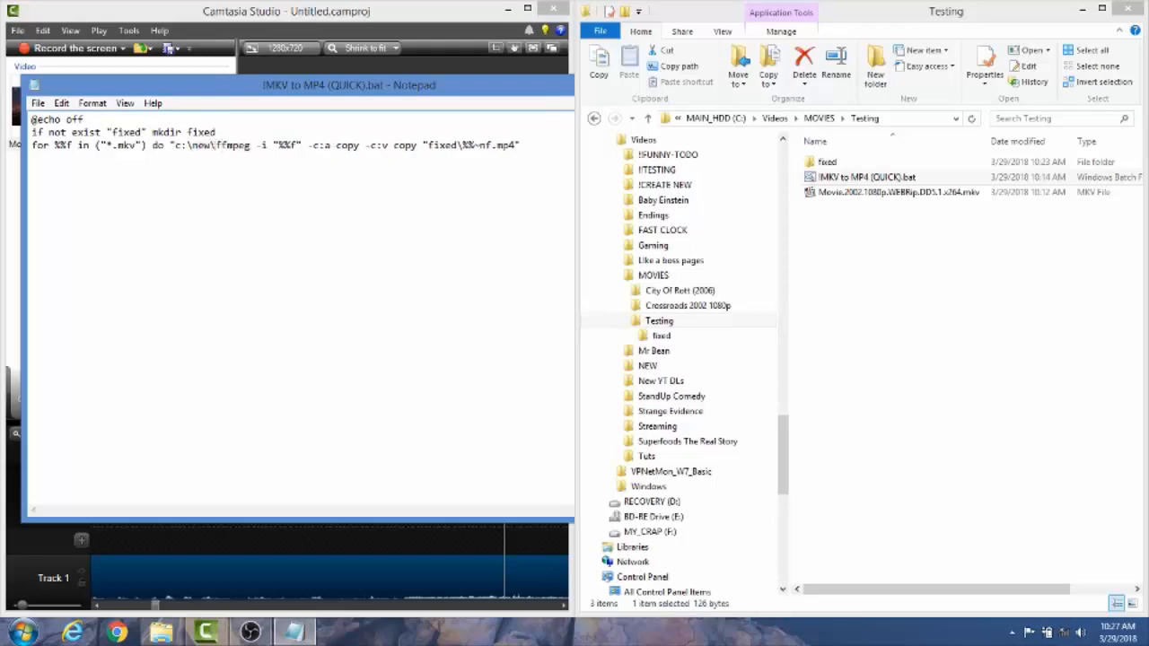
{"action": "type", "text": ".exe"}
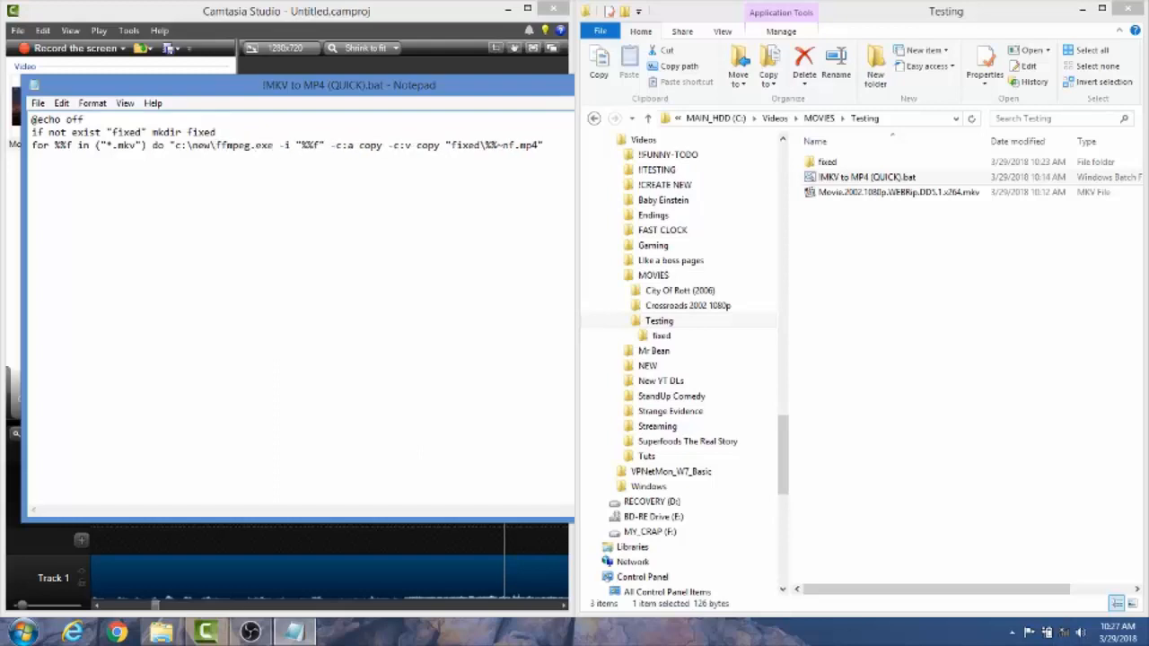
{"action": "type", "text": "\""}
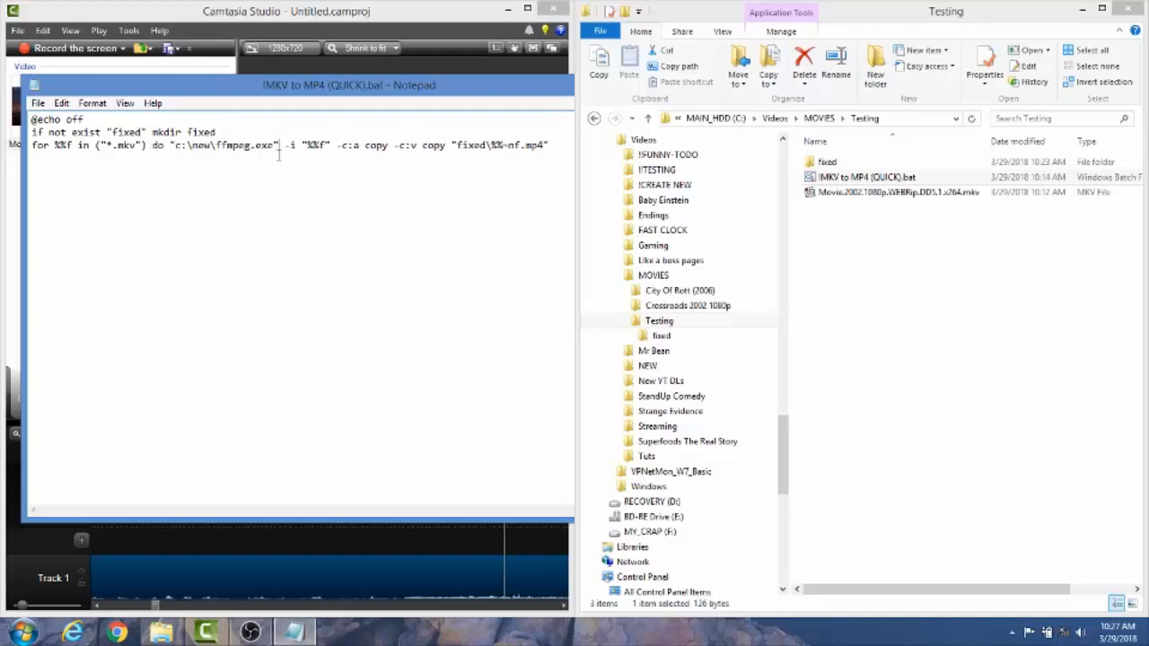
Restore the plain ffmpeg command in the for loop by removing the c:\new\ path, the surrounding quotes and the .exe extension
{"action": "left_click_drag", "start_coordinate": [216, 151], "coordinate": [171, 150]}
{"action": "key", "text": "BackSpace"}
{"action": "left_click", "coordinate": [234, 147]}
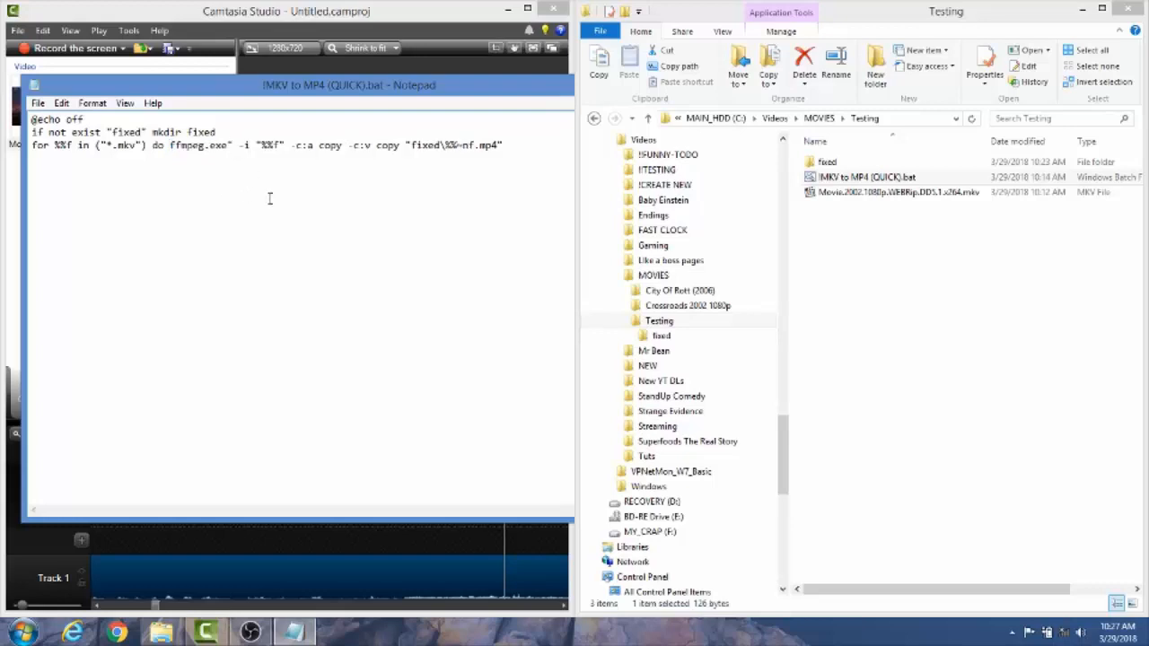
{"action": "key", "text": "BackSpace"}
{"action": "key", "text": "BackSpace"}
{"action": "key", "text": "BackSpace"}
{"action": "key", "text": "BackSpace"}
{"action": "key", "text": "BackSpace"}
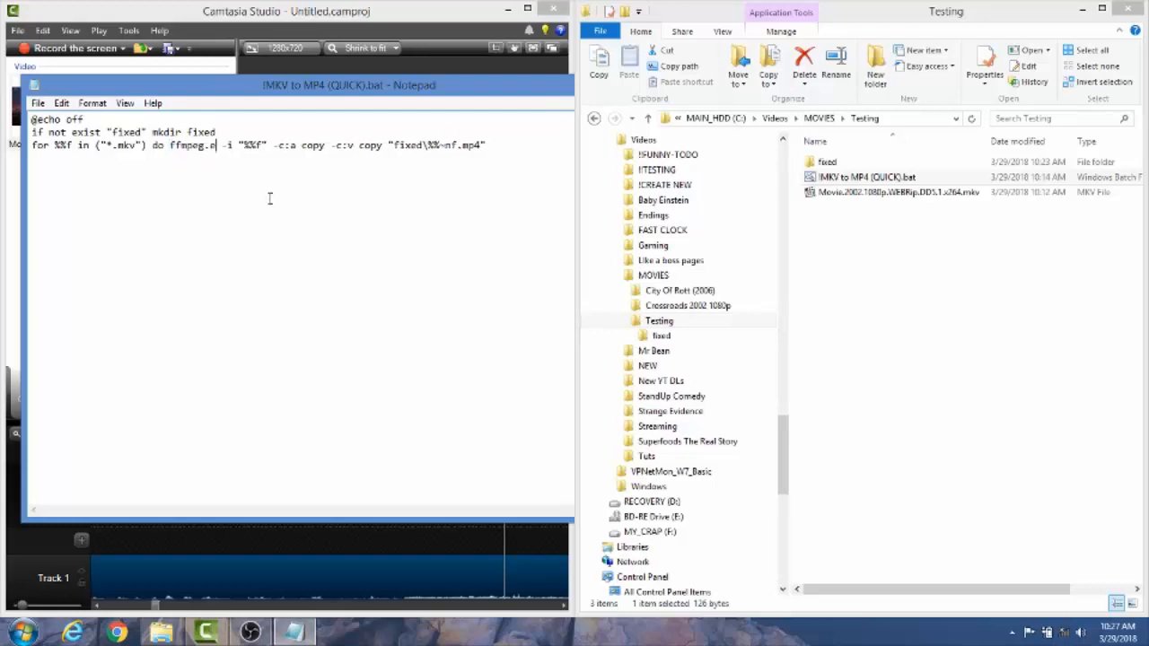